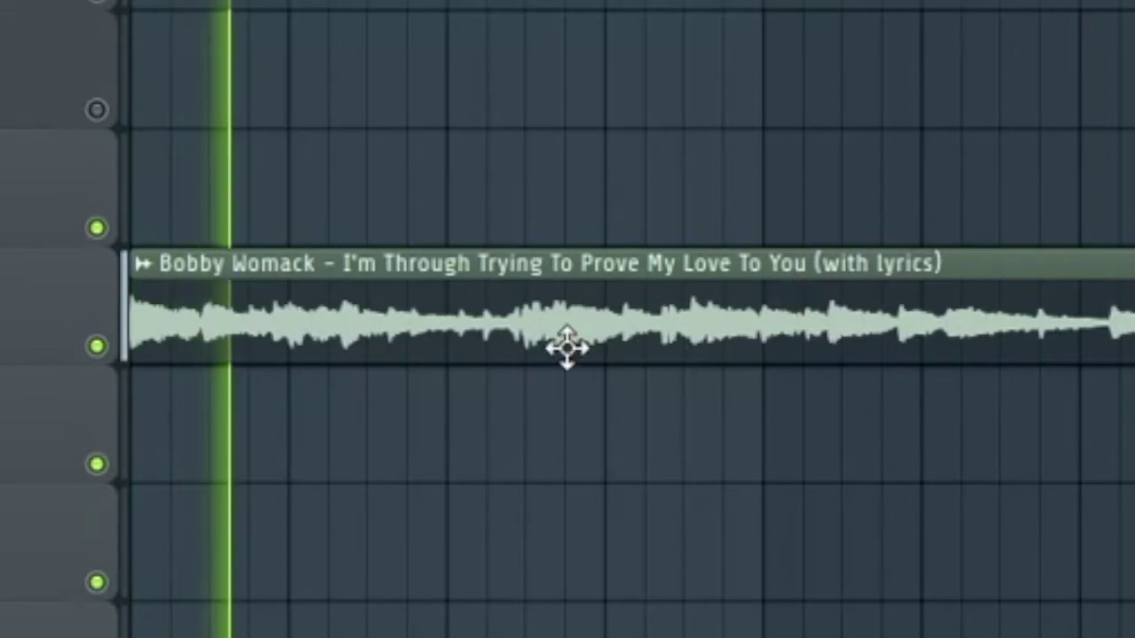
- Mute Track 1 and play the short sample chop on Track 7 by itself
scroll(304, 352, up, 2)
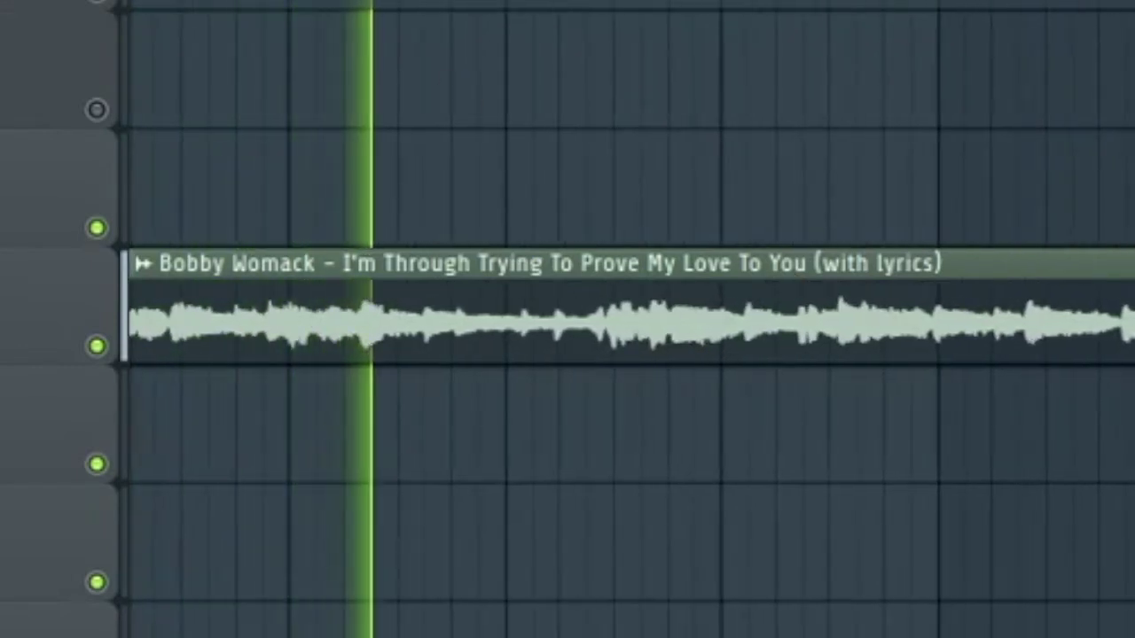
scroll(795, 111, up, 1)
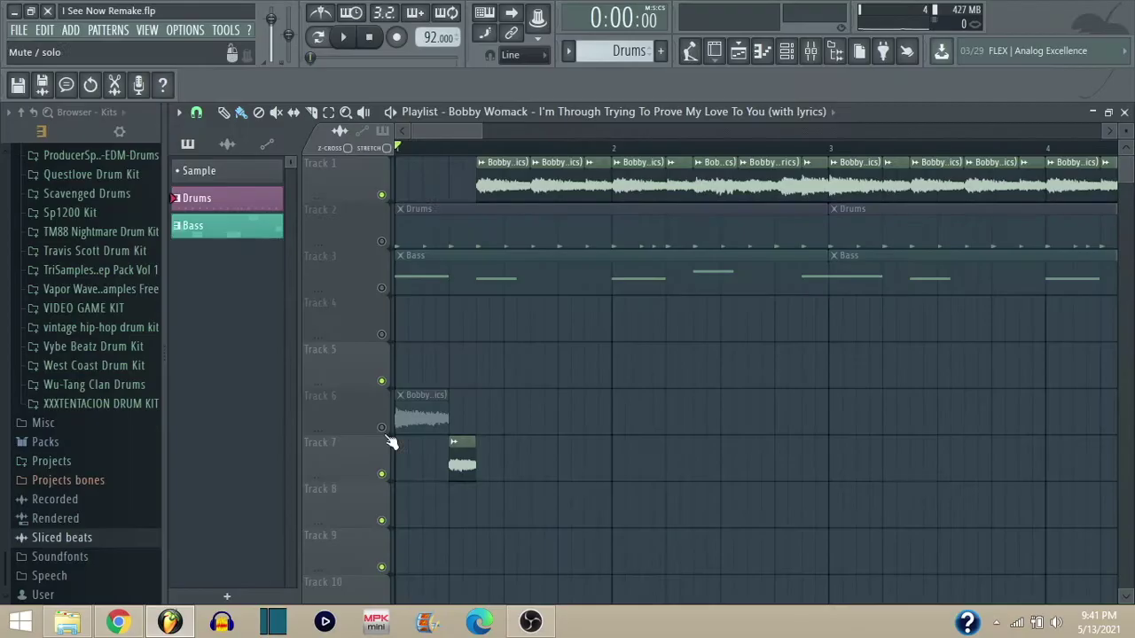
click(381, 195)
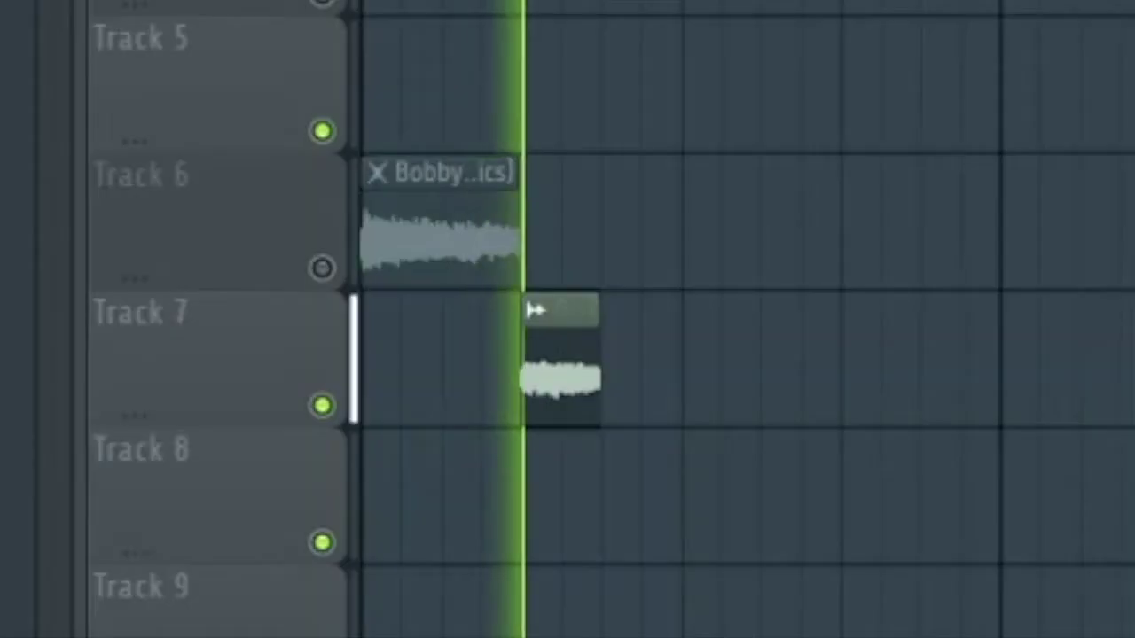
key(space)
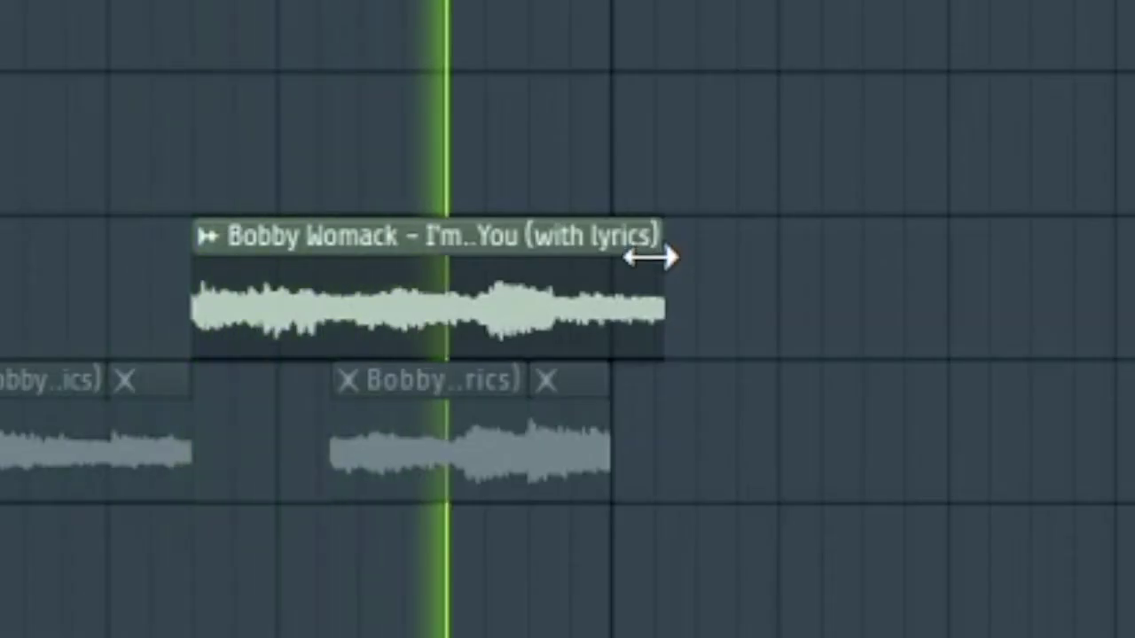
- Lengthen the sample clip on Track 6 to show the audio beyond the chop, and undo the change
drag(651, 256, 975, 321)
drag(692, 390, 868, 424)
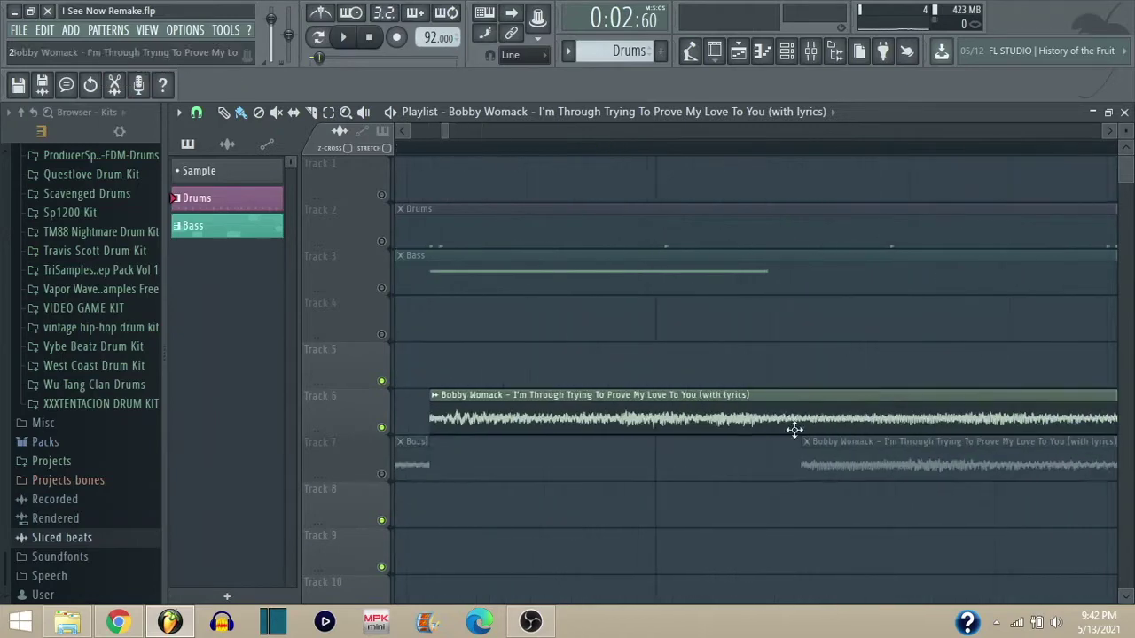
key(ctrl+z)
- Move the sample chop on Track 6 down into the gap in the Track 7 chop sequence
key(c)
drag(807, 406, 822, 434)
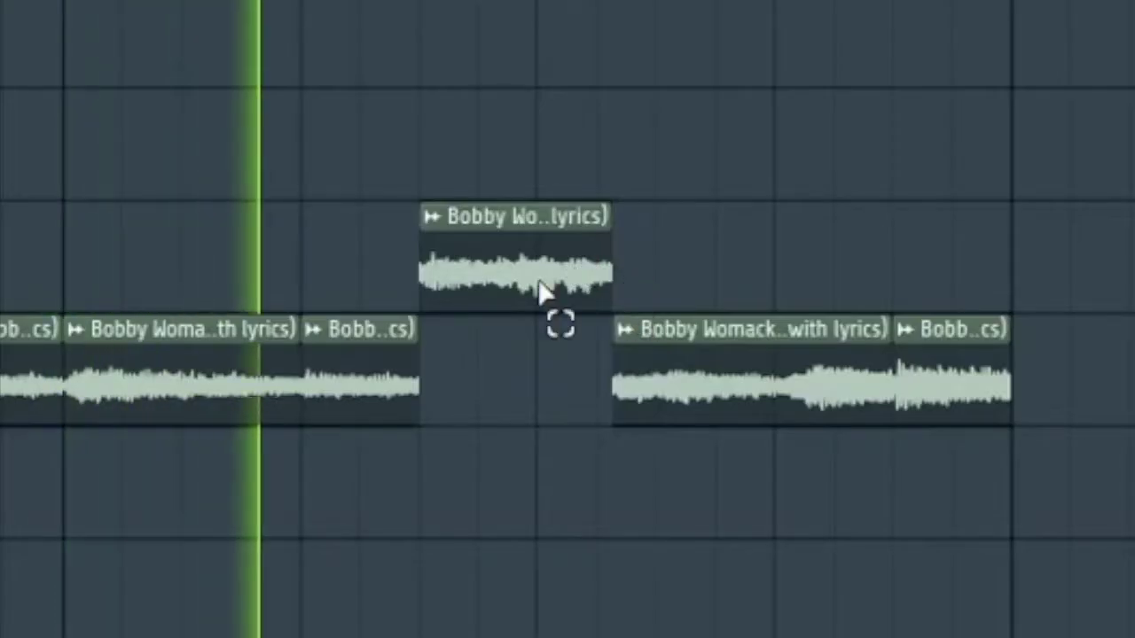
click(421, 296)
key(shift+Down)
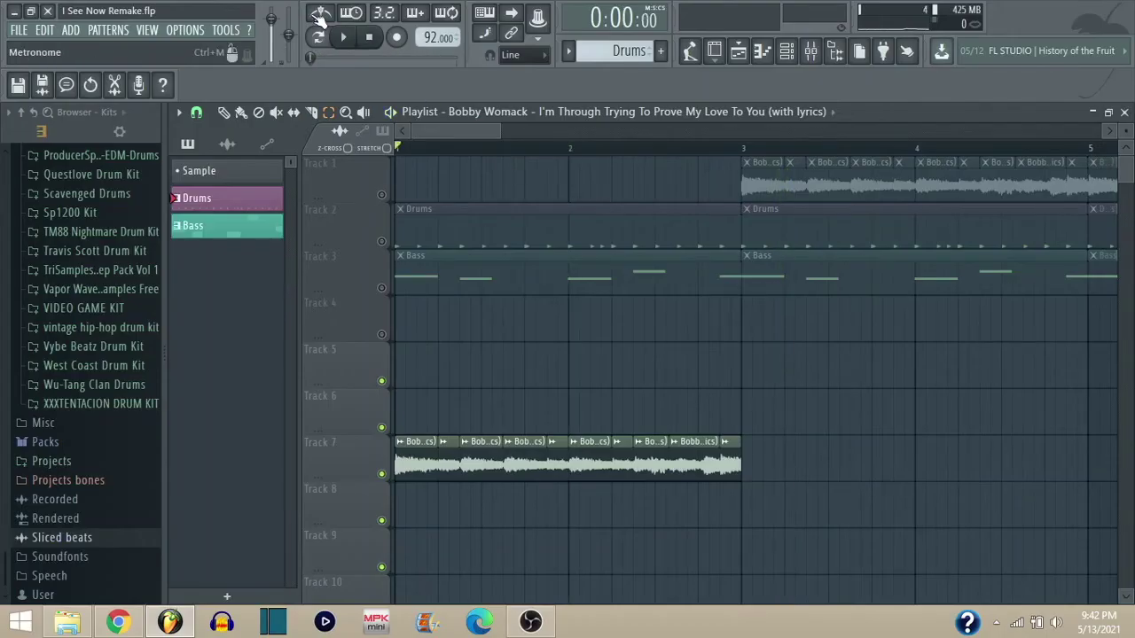
- Play the assembled two-bar chop sequence on Track 7 from the start of the playlist
scroll(569, 270, down, 2)
key(space)
click(335, 474)
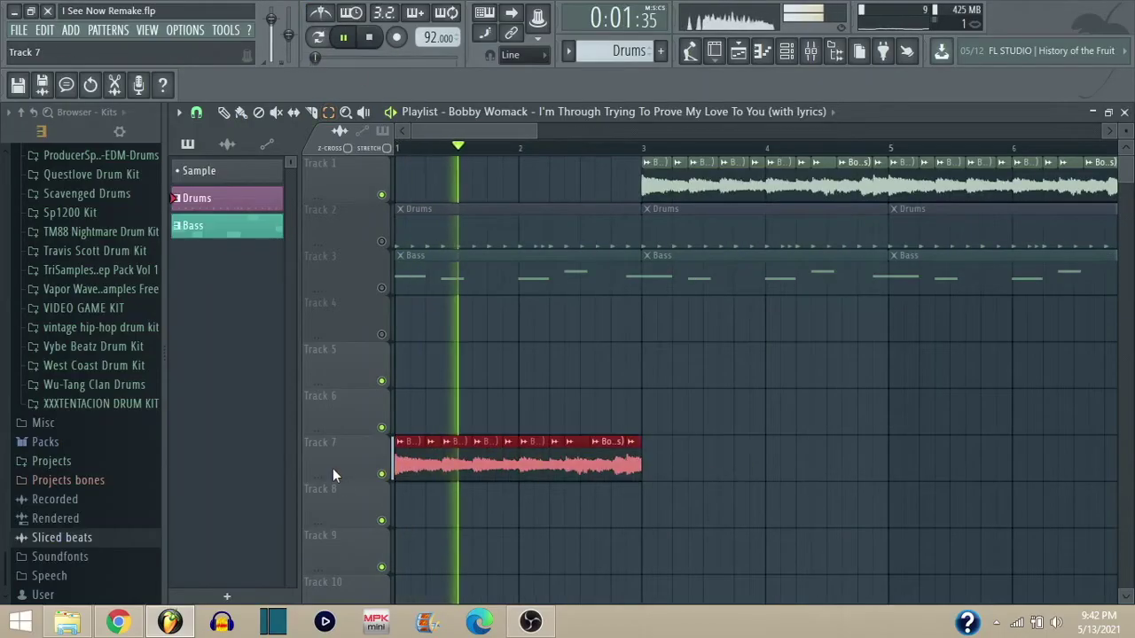
key(shift+Up)
key(shift+Up)
click(333, 474)
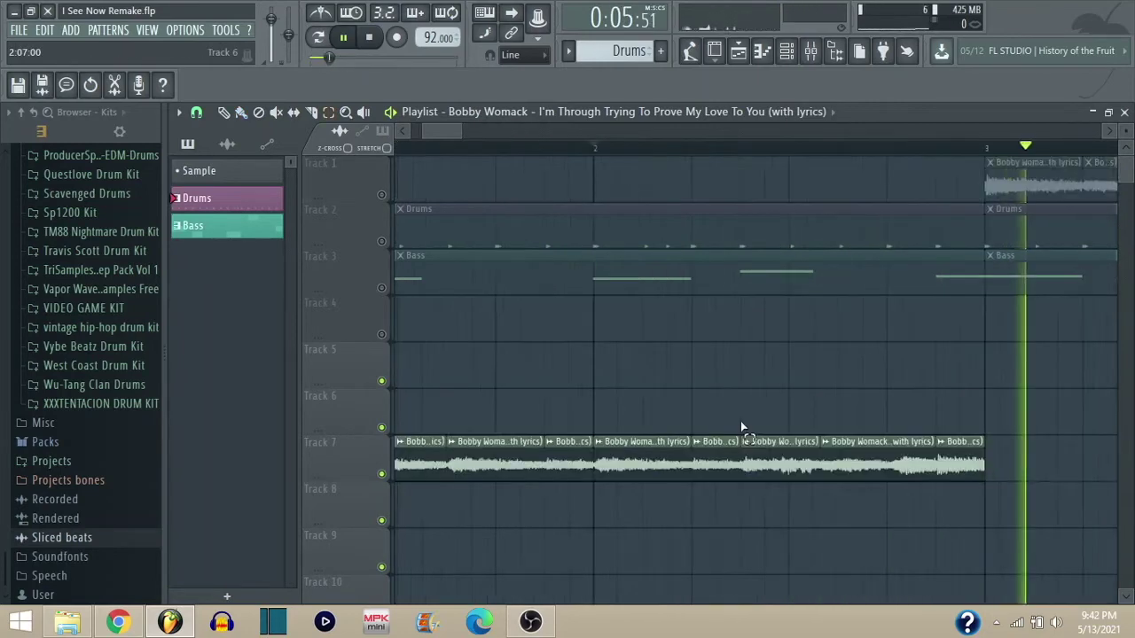
scroll(600, 228, up, 2)
key(space)
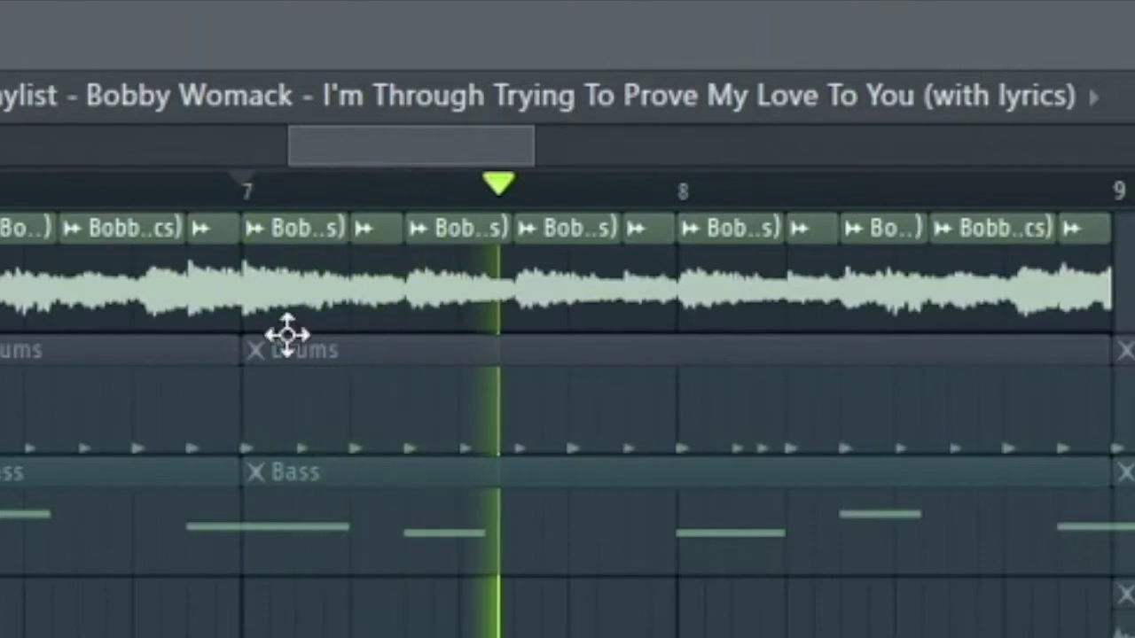
- Play the second chop section on Track 4 from bar 9 and examine how its slices are arranged
scroll(1061, 367, up, 3)
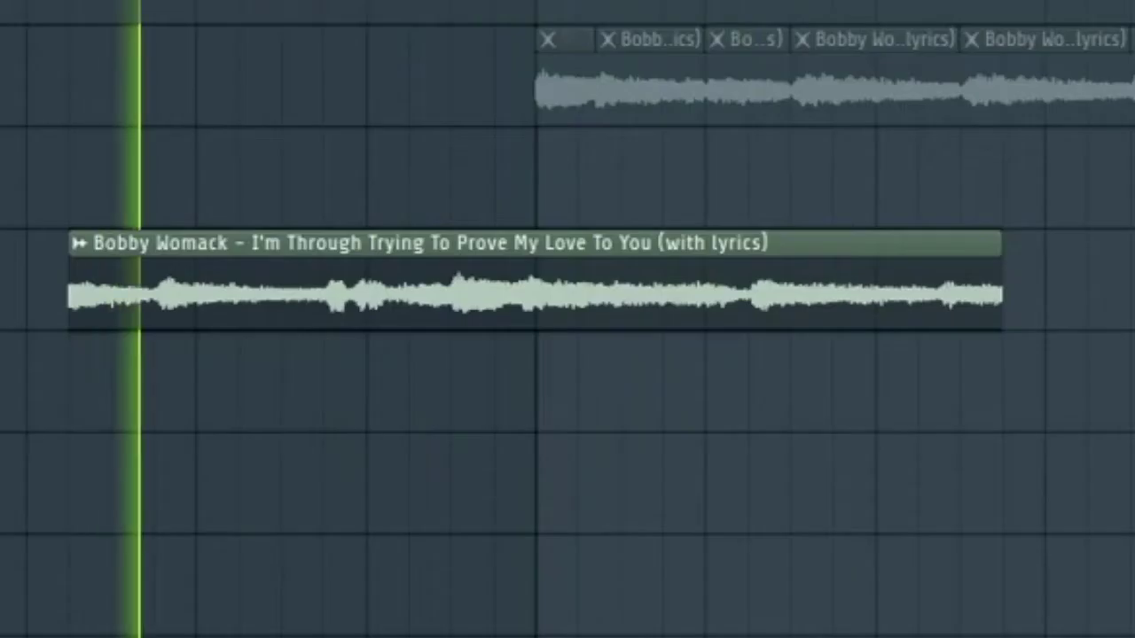
scroll(677, 366, down, 2)
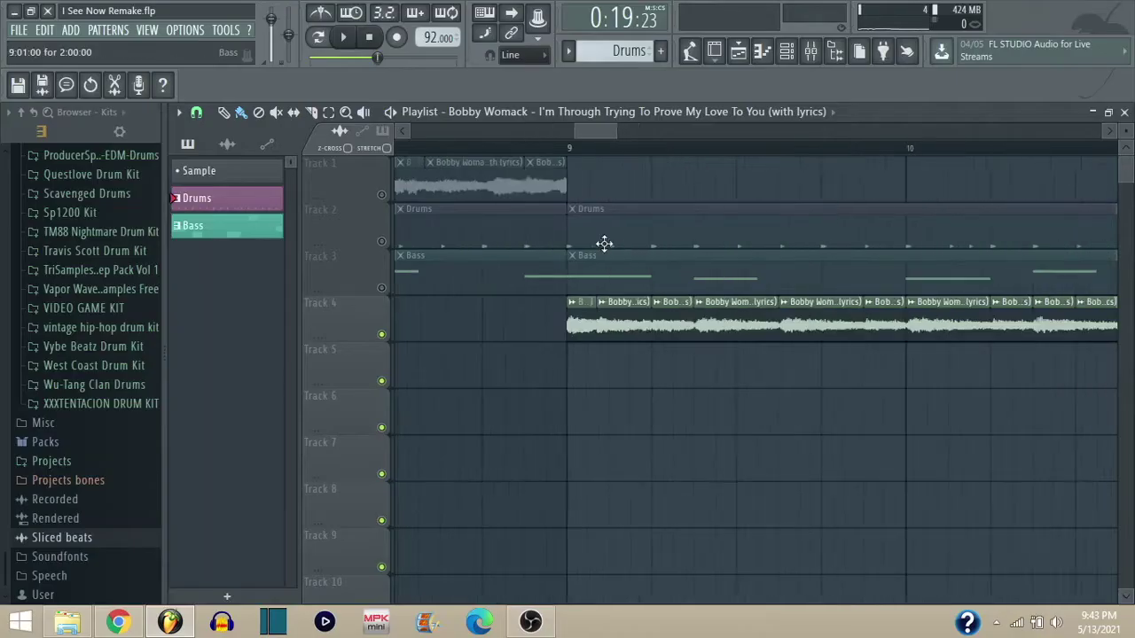
scroll(636, 257, down, 2)
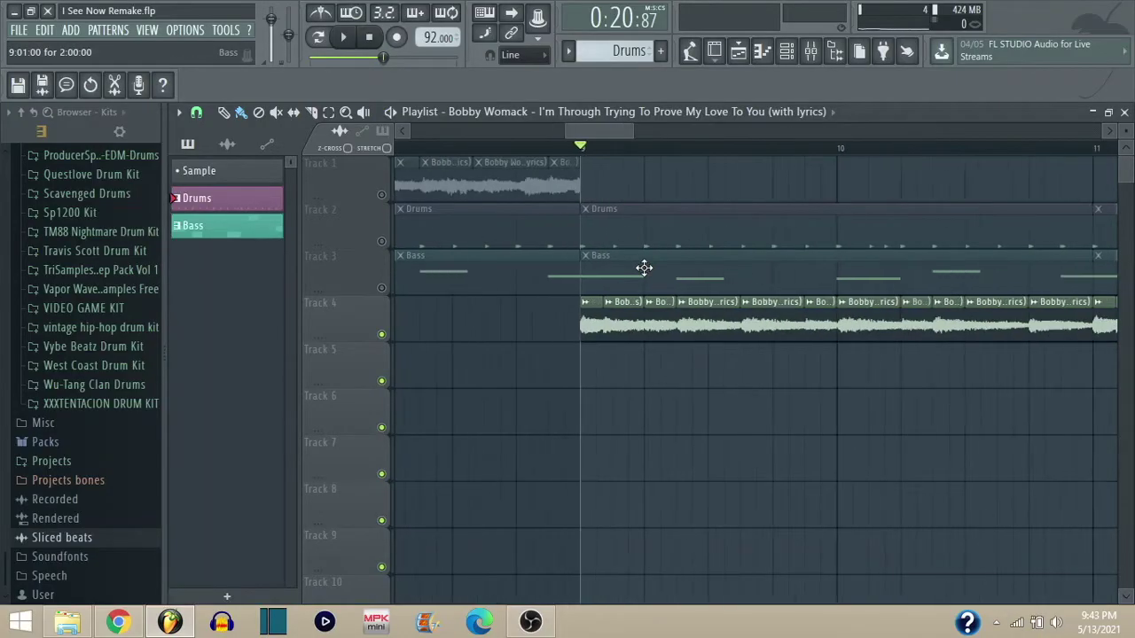
key(space)
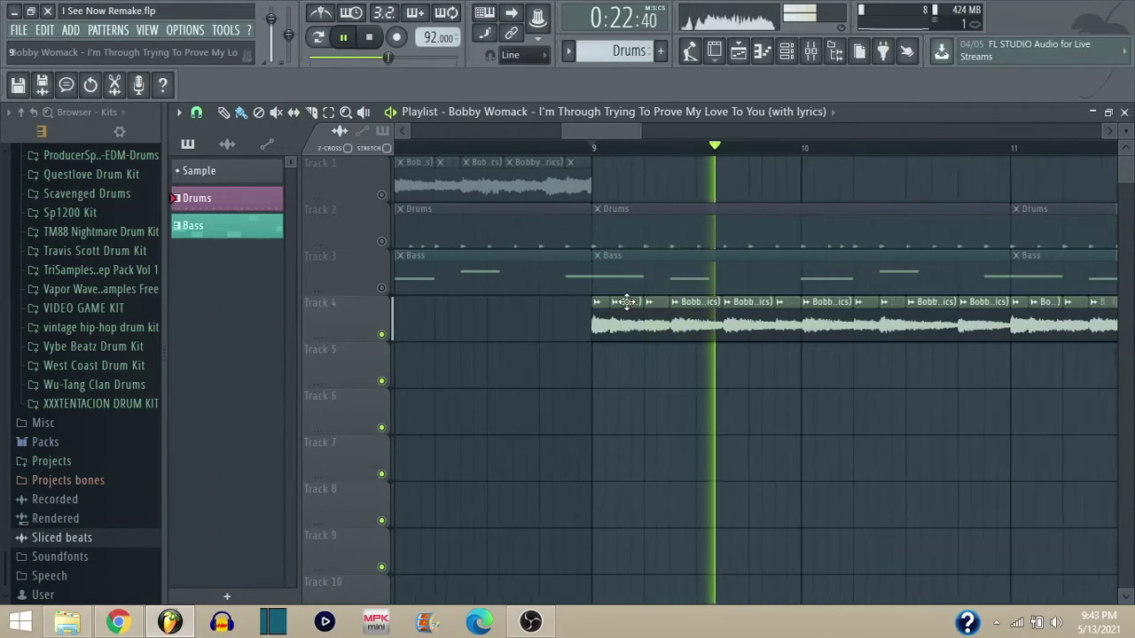
scroll(760, 309, up, 1)
scroll(699, 331, down, 2)
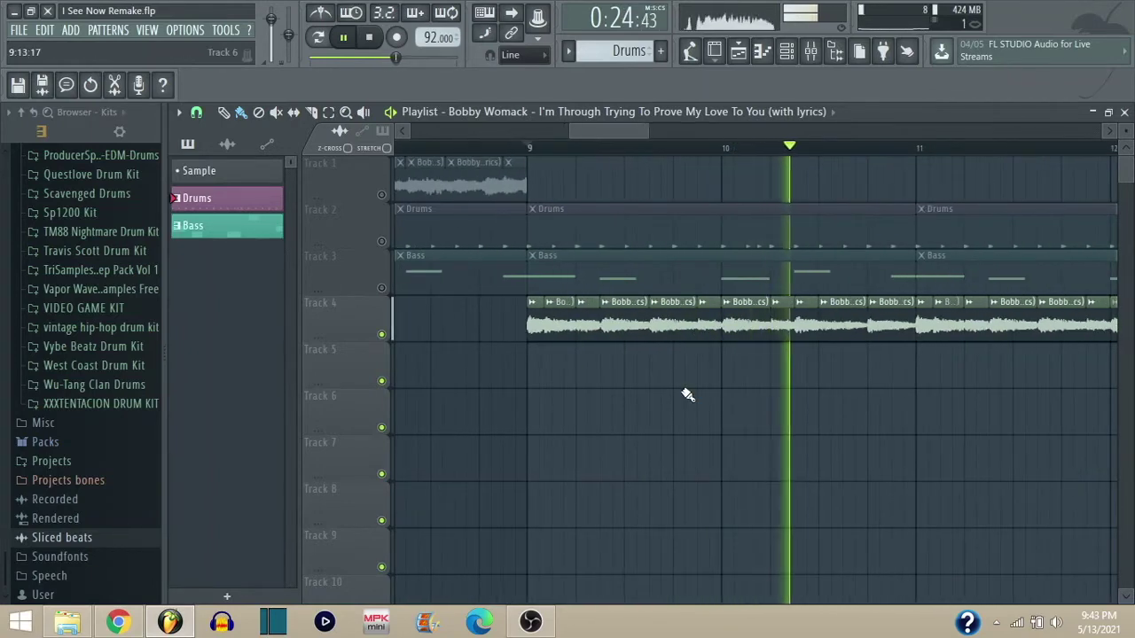
scroll(767, 348, down, 4)
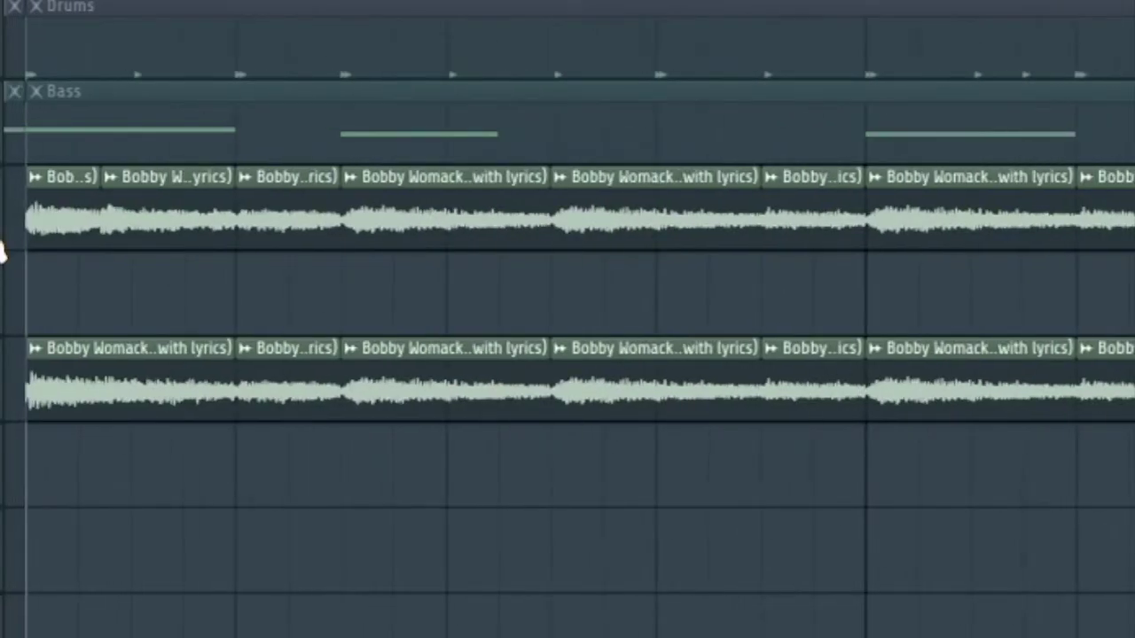
- Mute Track 4 and play the alternative chop sequence on Track 6 from bar 9
click(3, 252)
key(space)
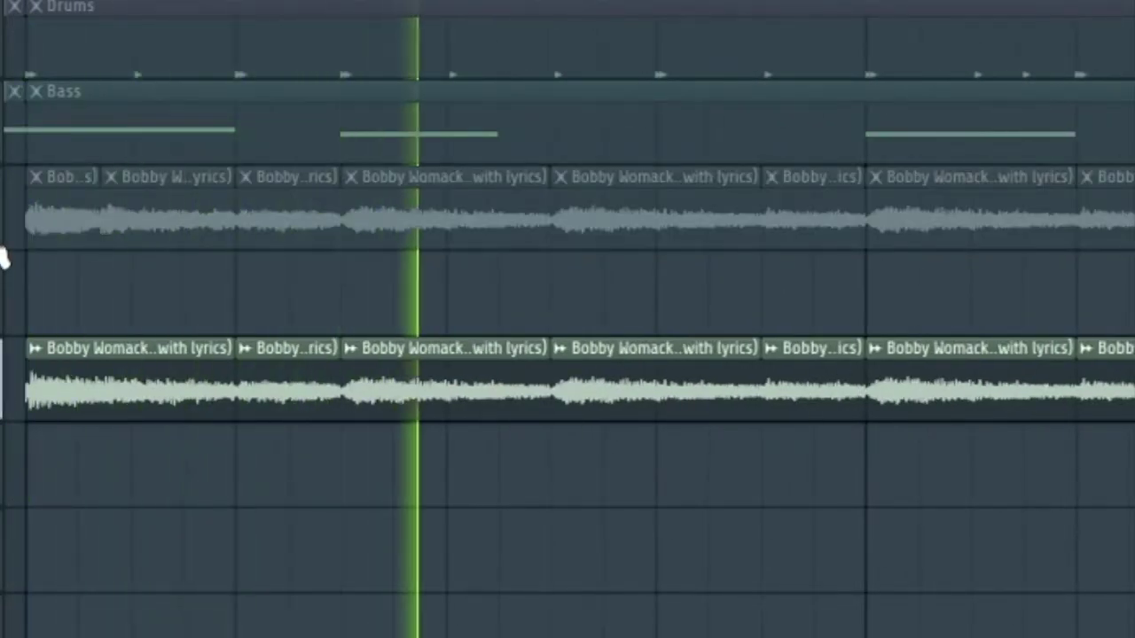
key(space)
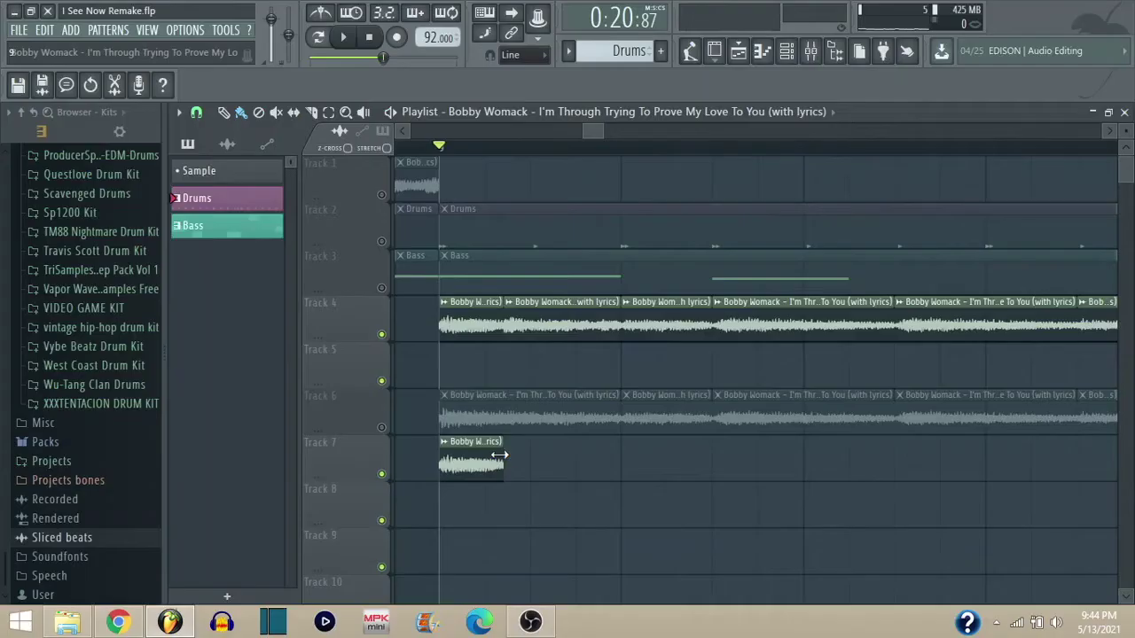
- Extend the single chop on Track 7 and play it with Track 4 muted
drag(506, 441, 817, 439)
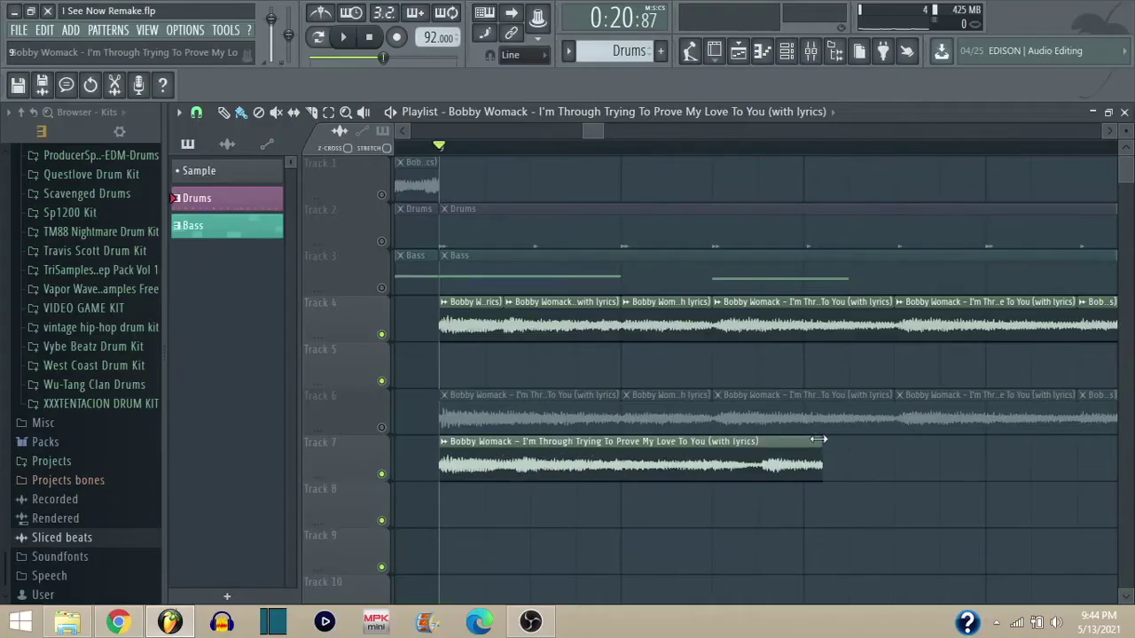
click(382, 334)
key(space)
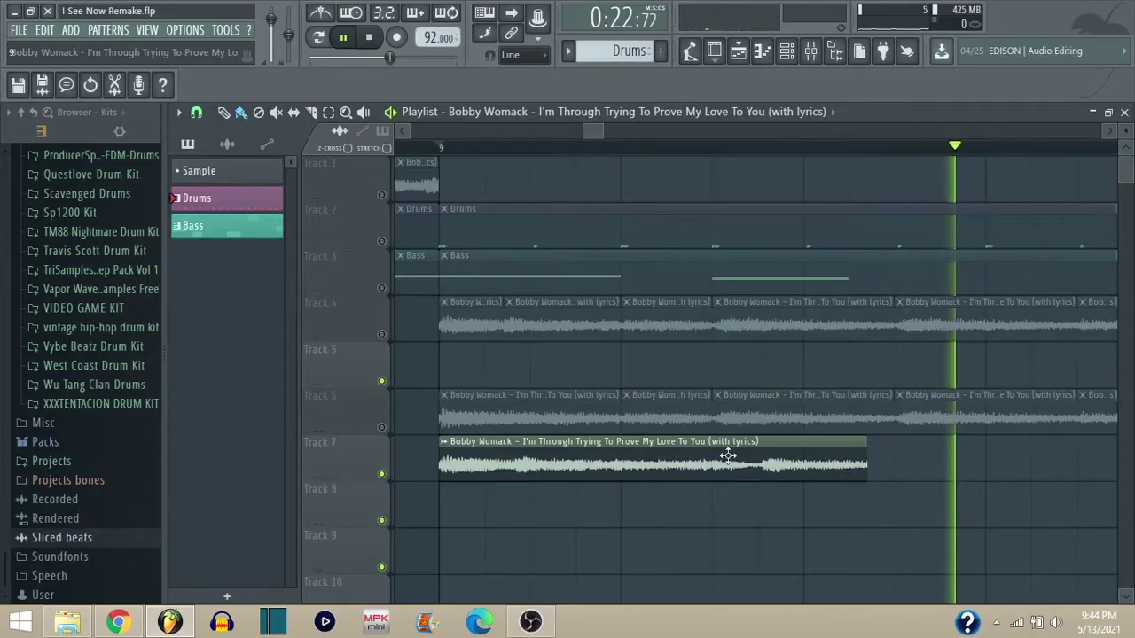
- Delete the extended clip on Track 7, and unmute Track 4 to listen to its chops
right_click(620, 467)
click(382, 335)
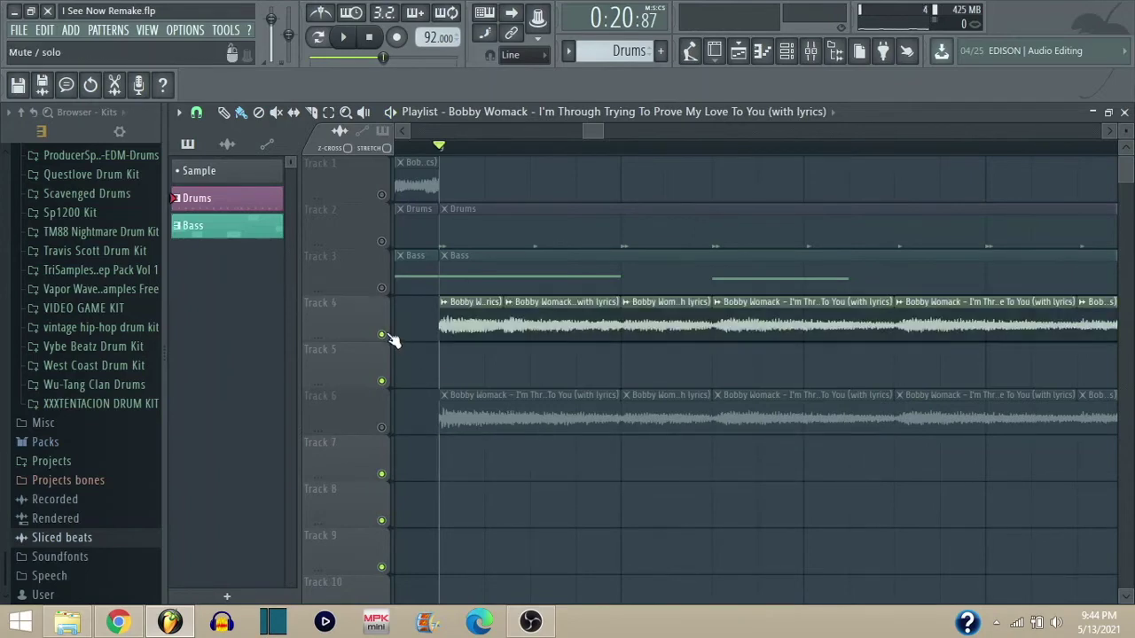
scroll(489, 355, down, 4)
scroll(806, 376, up, 3)
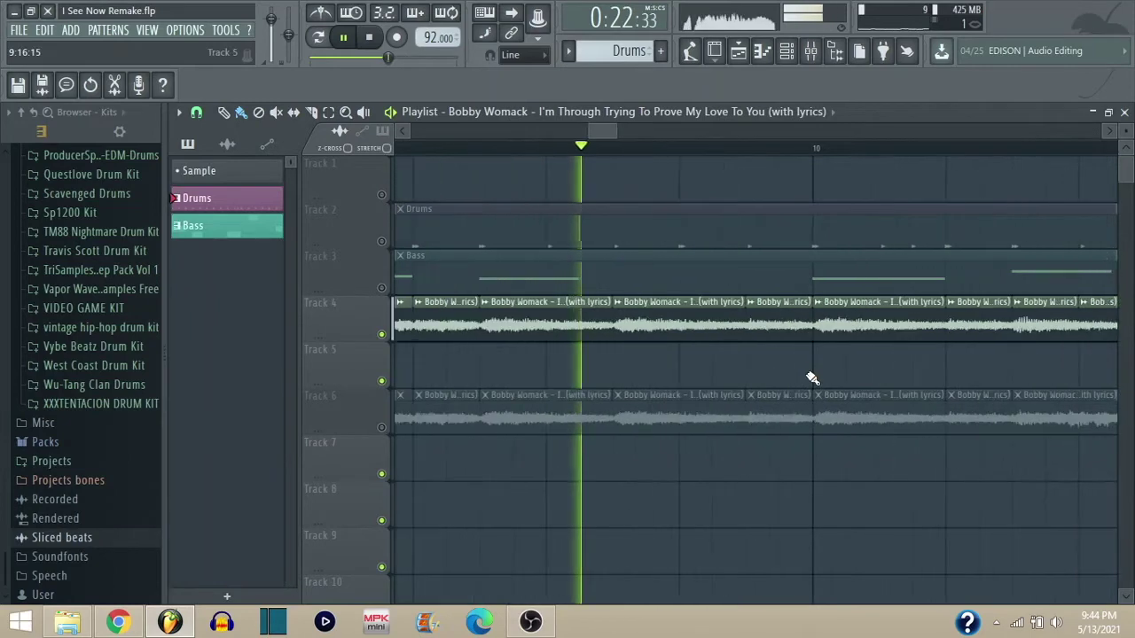
scroll(912, 387, down, 3)
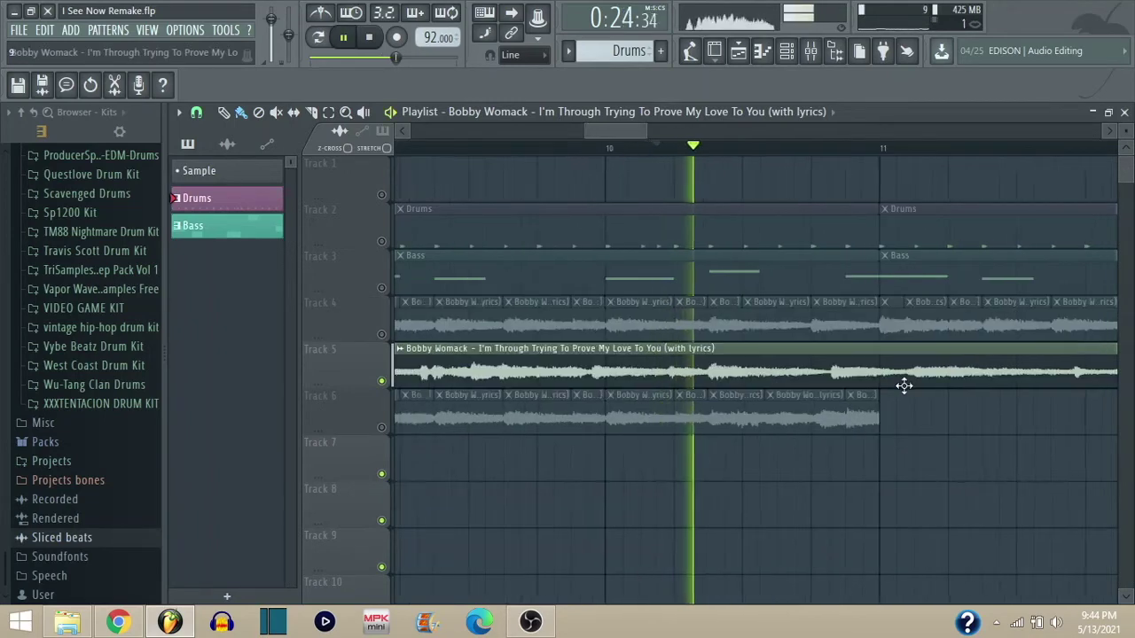
- Delete the long sample clip on Track 5 and select the chop sequence on Track 6
scroll(904, 387, down, 3)
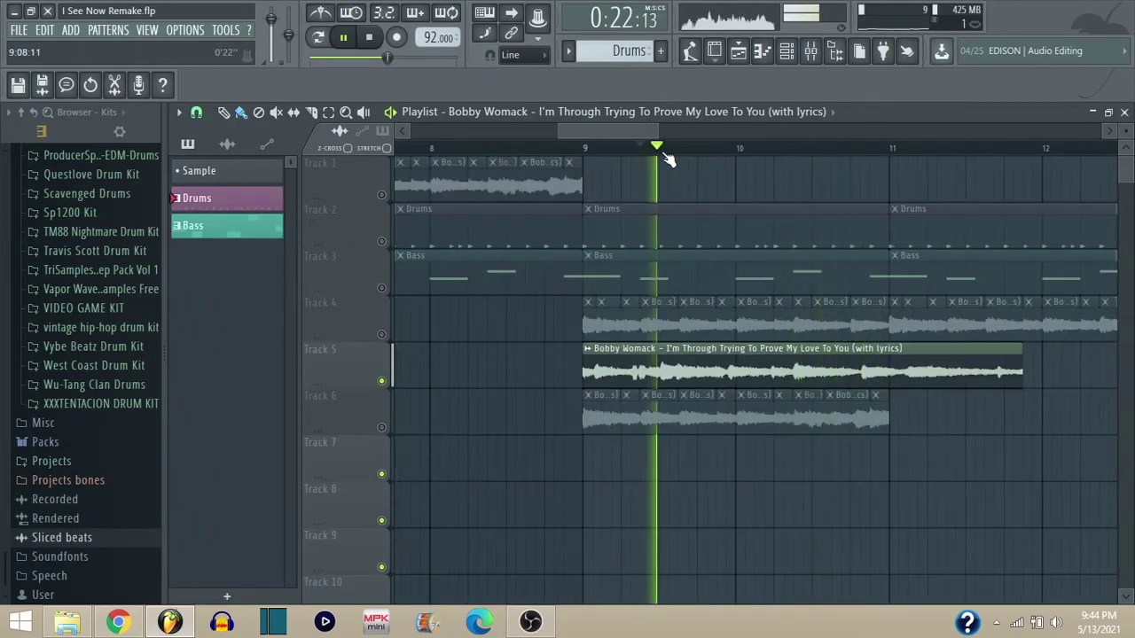
scroll(887, 369, up, 2)
scroll(691, 375, down, 2)
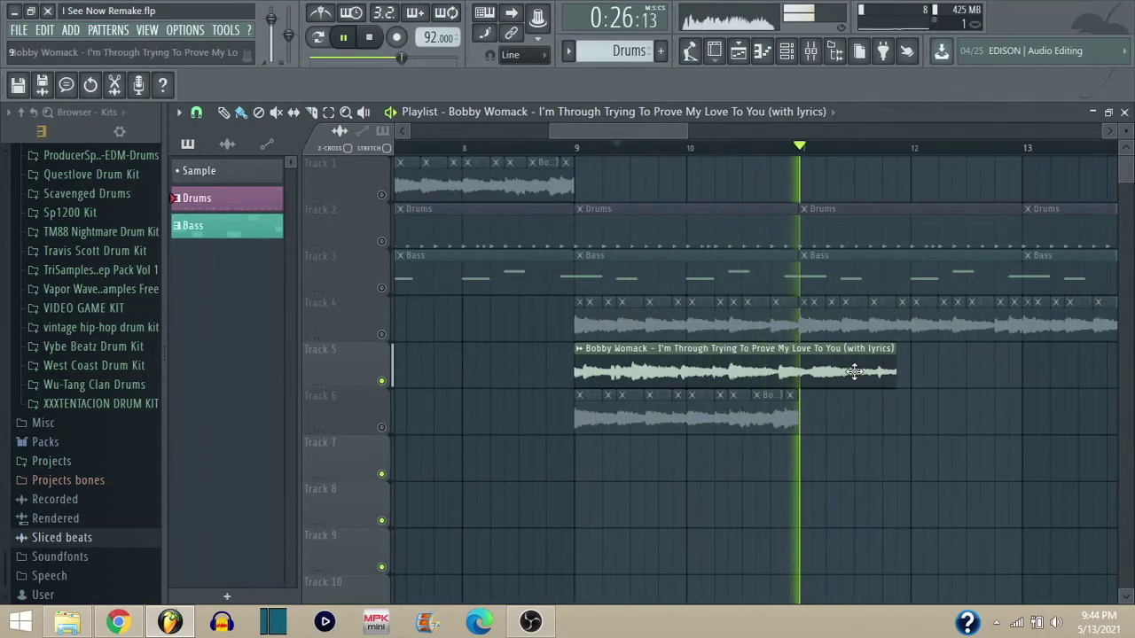
right_click(853, 373)
drag(824, 413, 431, 463)
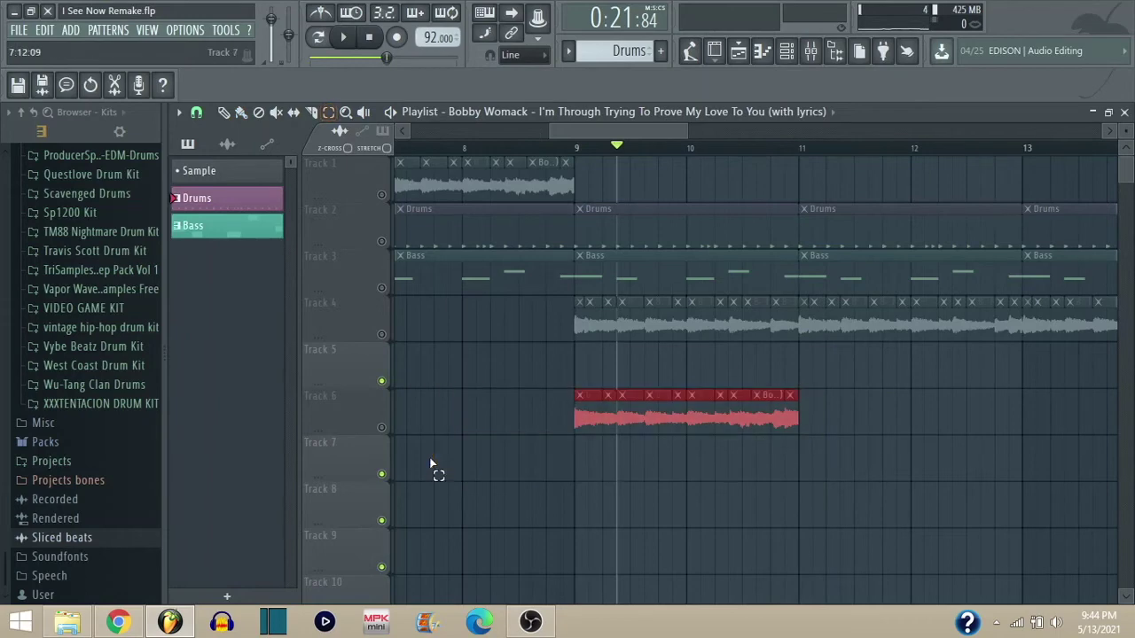
- Unmute Track 4 and play its chop sequence from bar 9
click(380, 334)
key(space)
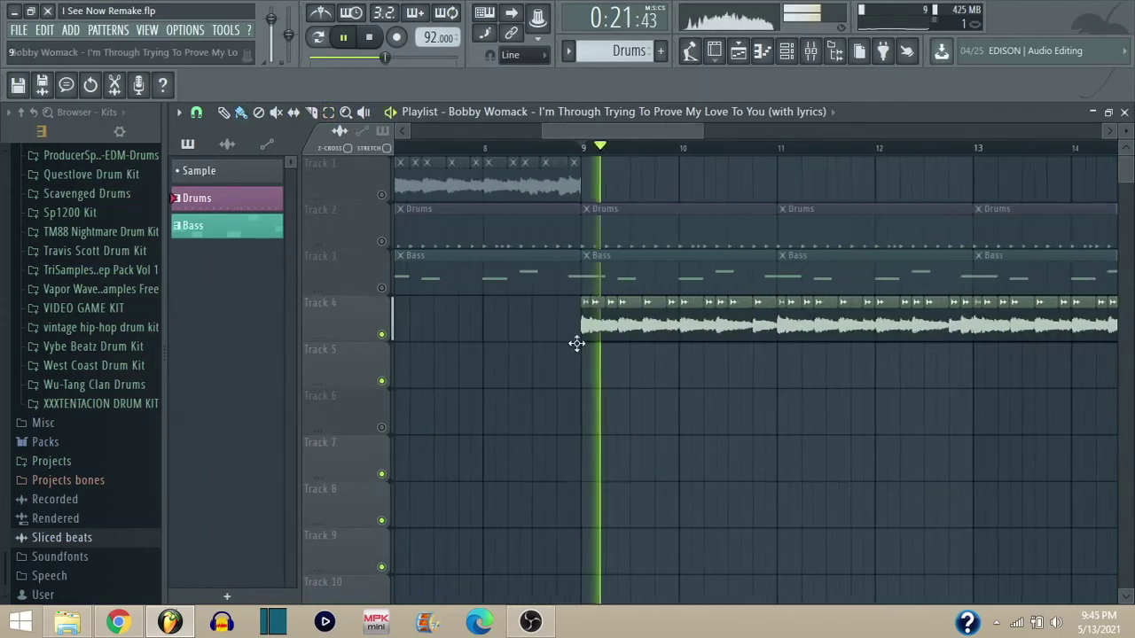
scroll(638, 390, up, 3)
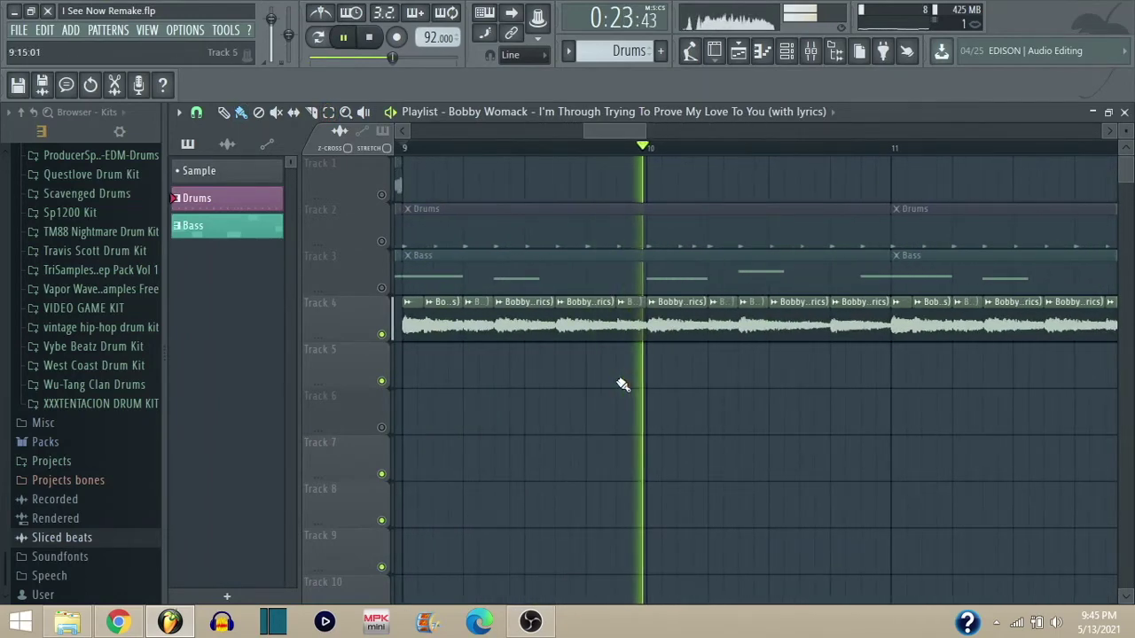
scroll(972, 347, right, 2)
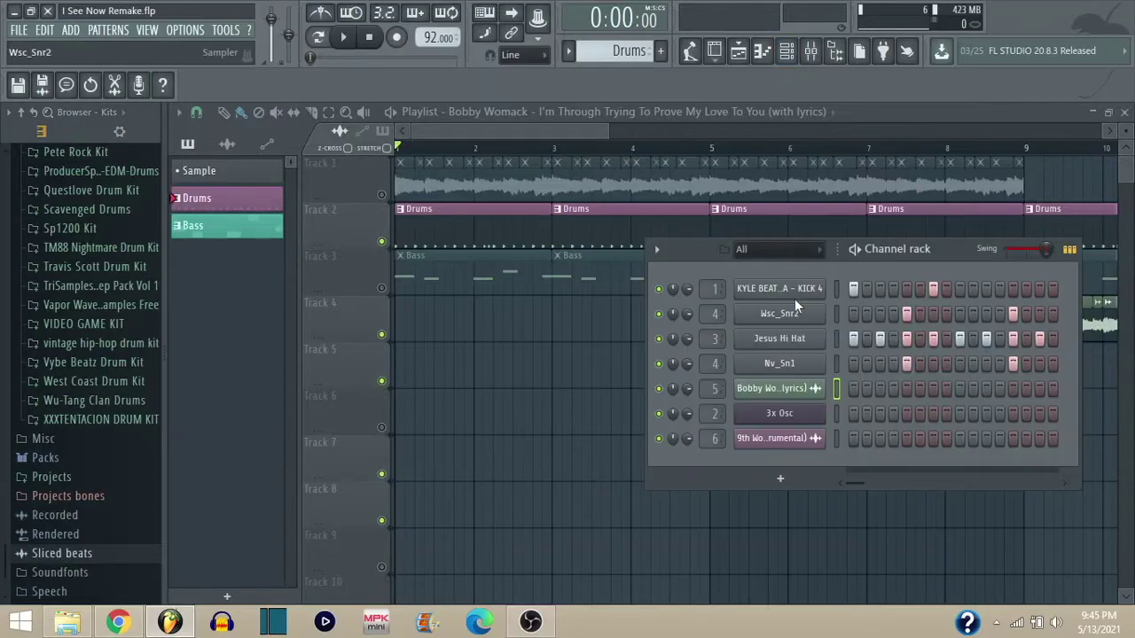
- Preview the KYLE BEATS ANDROMEDA - KICK 4, Wsc_Snr2 and Jesus Hi Hat channels by opening and closing each one's sampler settings
click(794, 297)
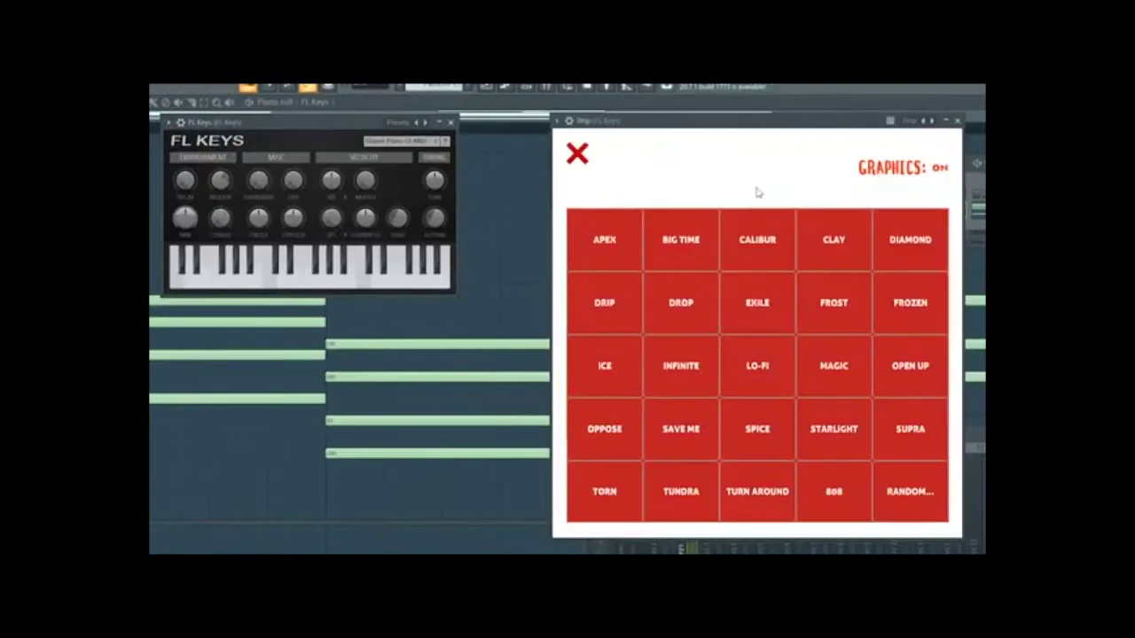
click(769, 365)
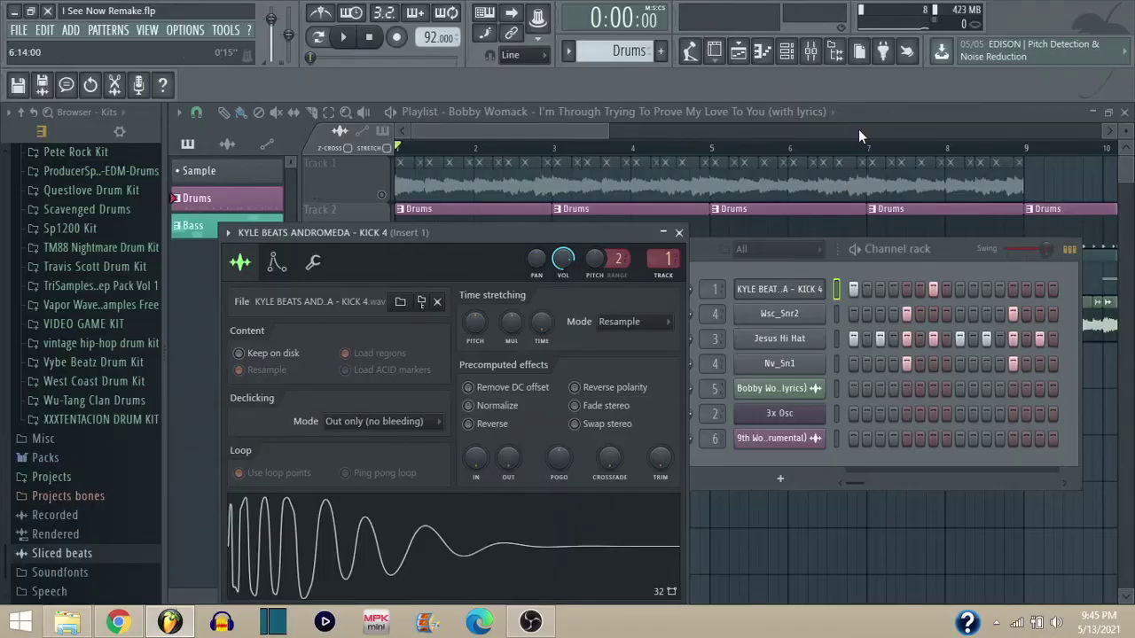
click(678, 234)
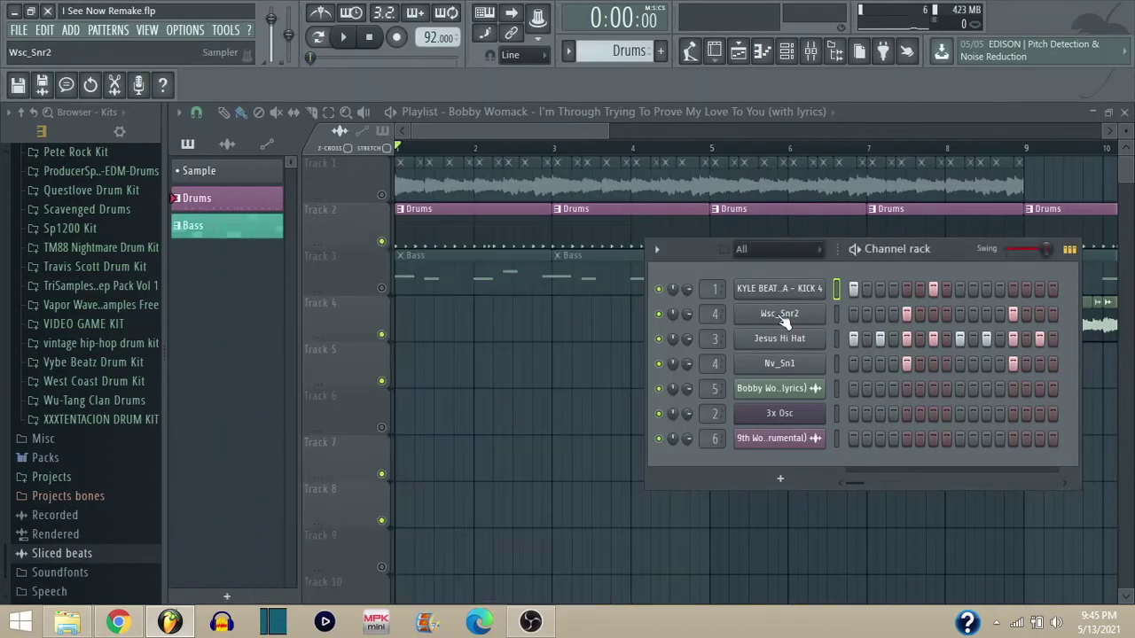
click(780, 315)
click(700, 254)
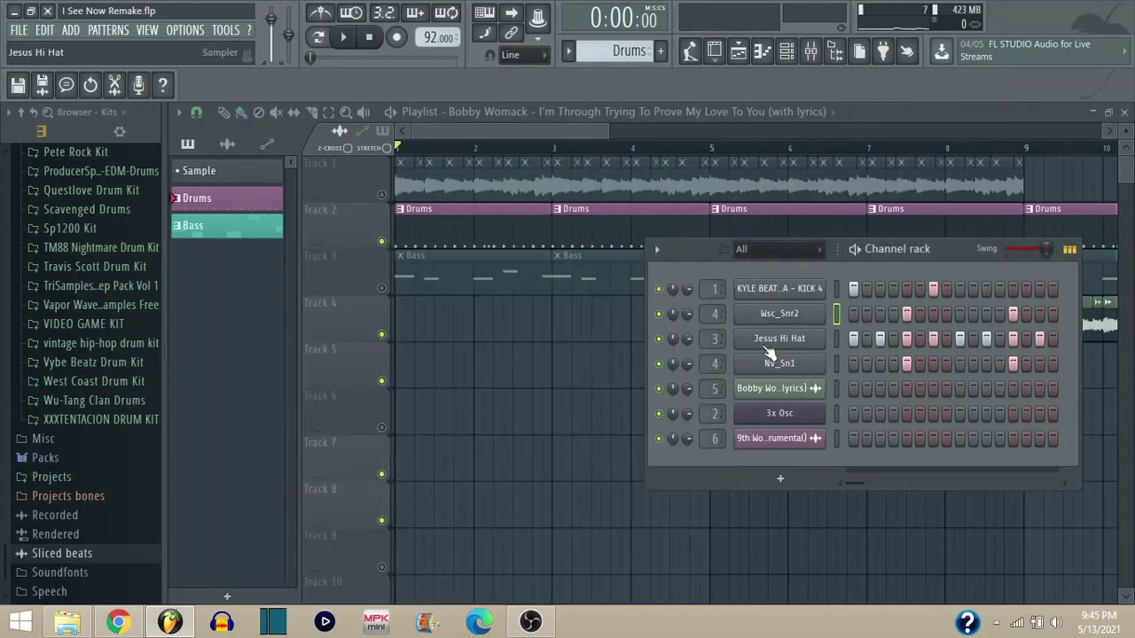
click(779, 338)
click(750, 195)
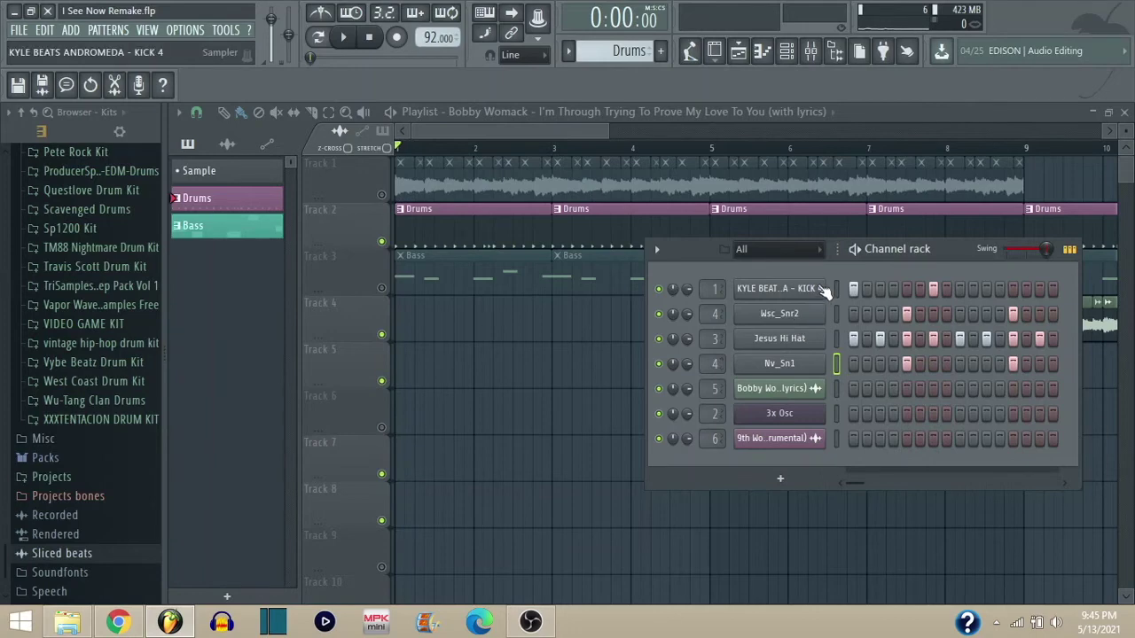
- Reposition the Channel rack over the playlist and play the Drums pattern from the start
drag(955, 250, 823, 240)
key(space)
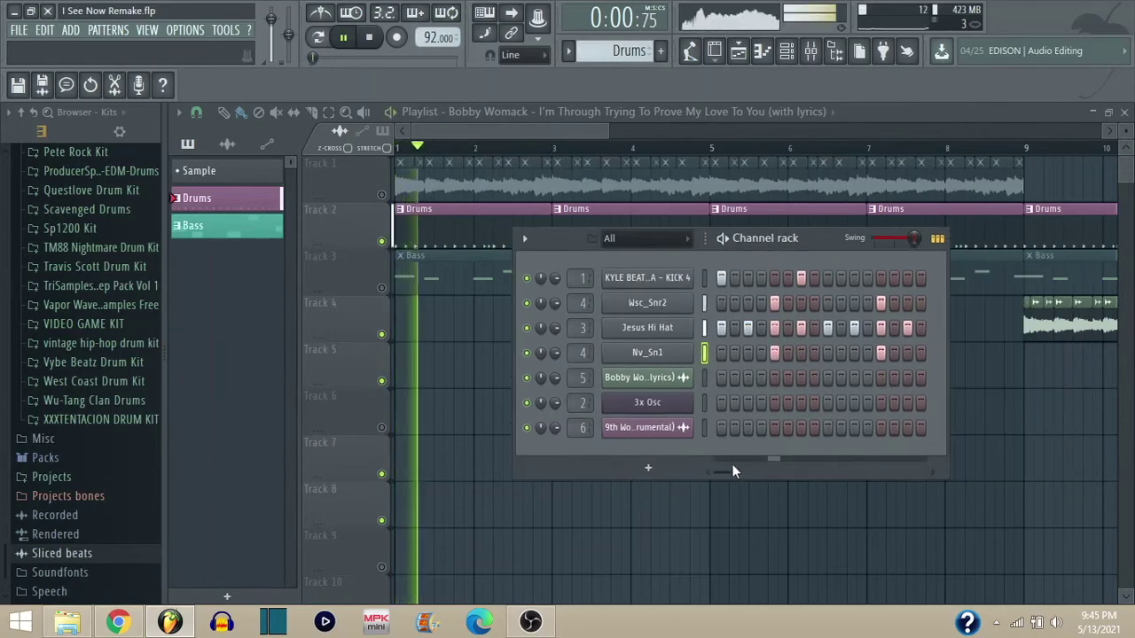
- Unmute Track 2 and play the Drums pattern together with the Bass pattern from the start of the playlist
drag(784, 473, 806, 472)
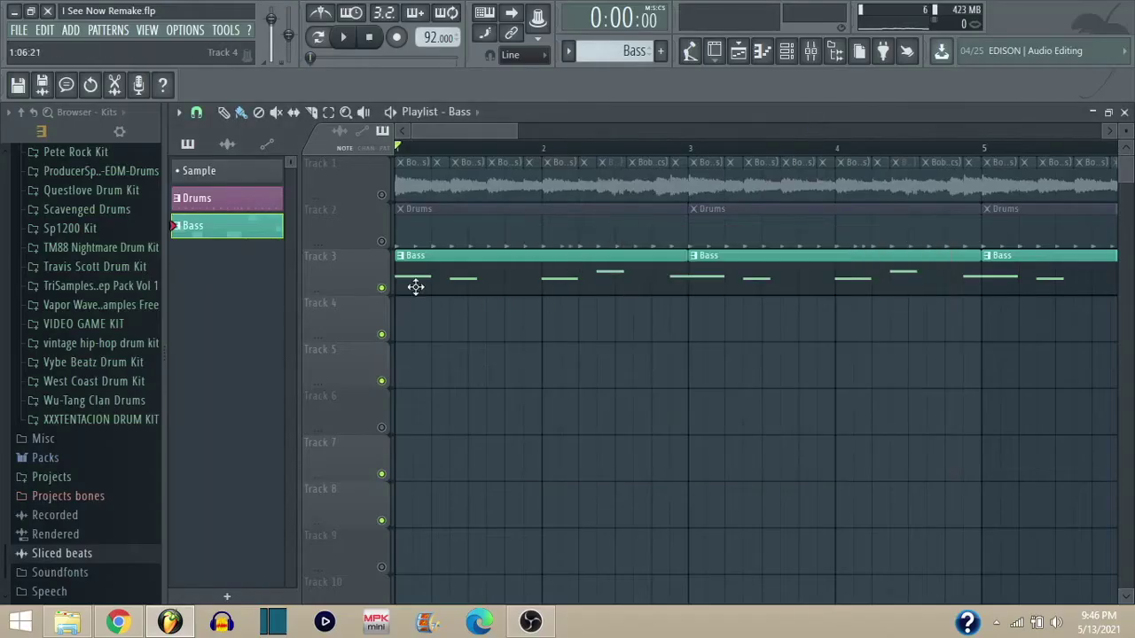
scroll(414, 284, down, 2)
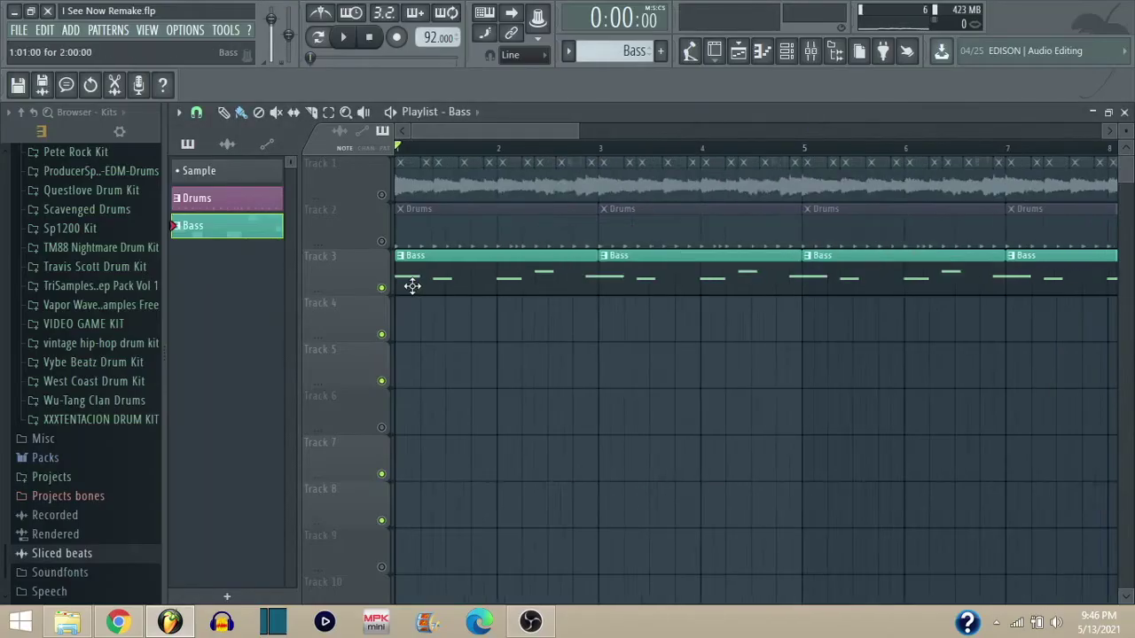
click(384, 246)
key(space)
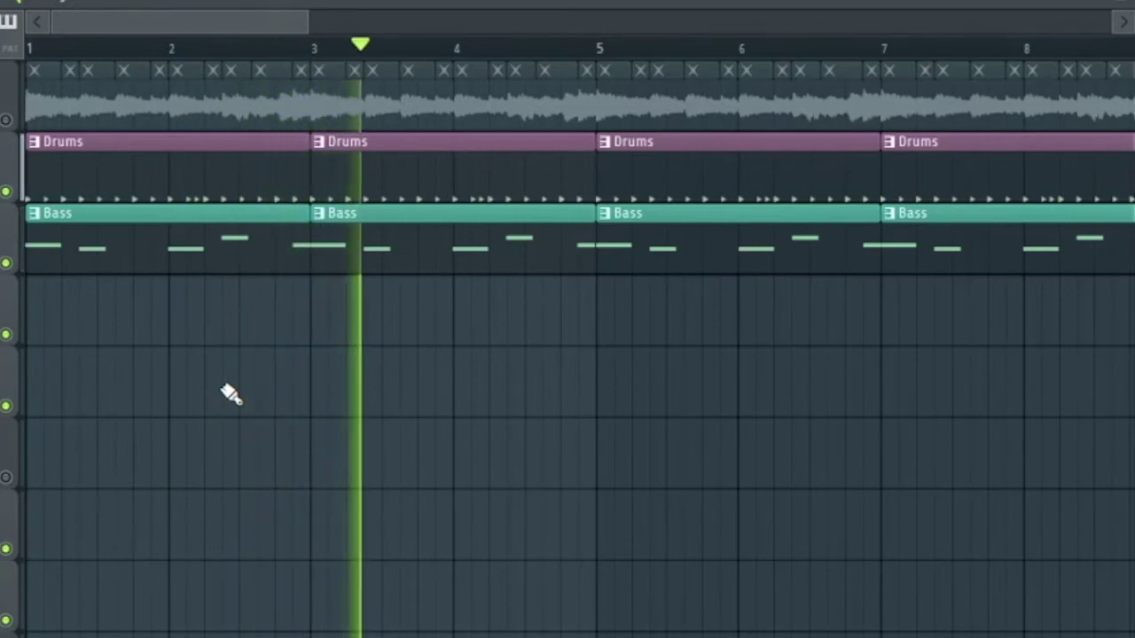
- Unmute the sample chops on Track 1 during playback and play the full arrangement into the Track 4 chops at bar 9
click(7, 119)
scroll(330, 330, down, 2)
scroll(329, 330, down, 1)
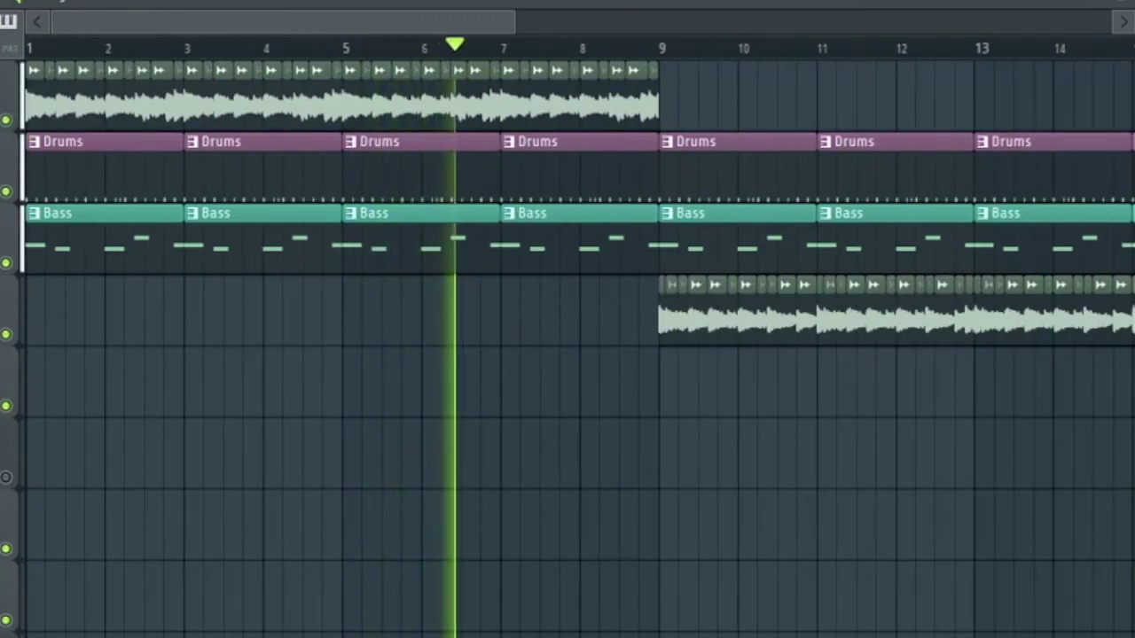
scroll(741, 209, up, 1)
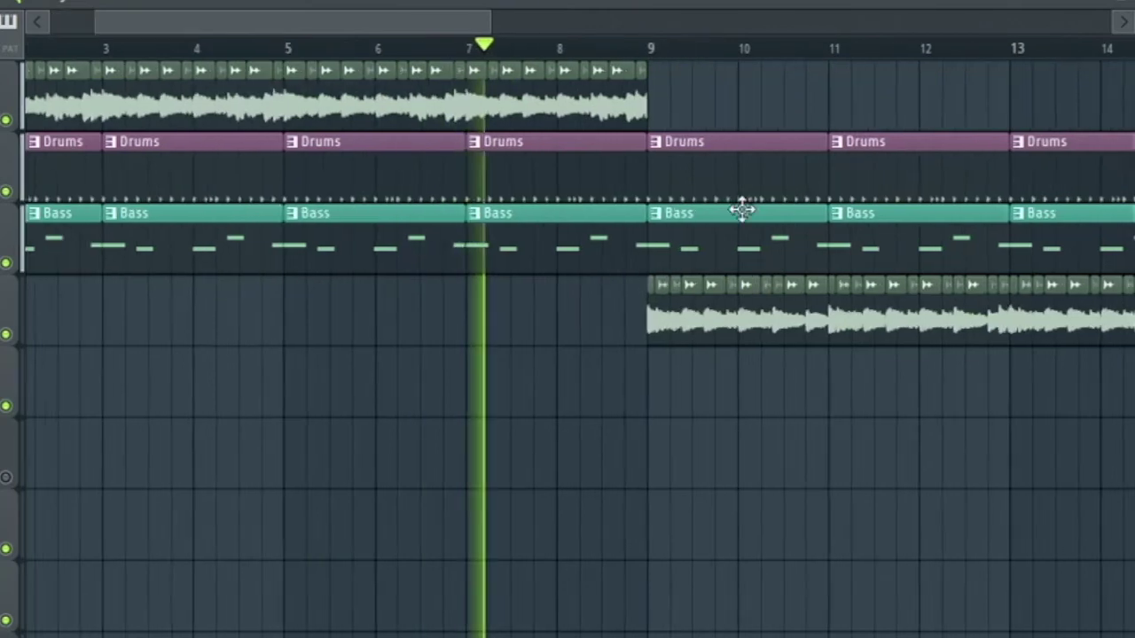
scroll(577, 225, down, 2)
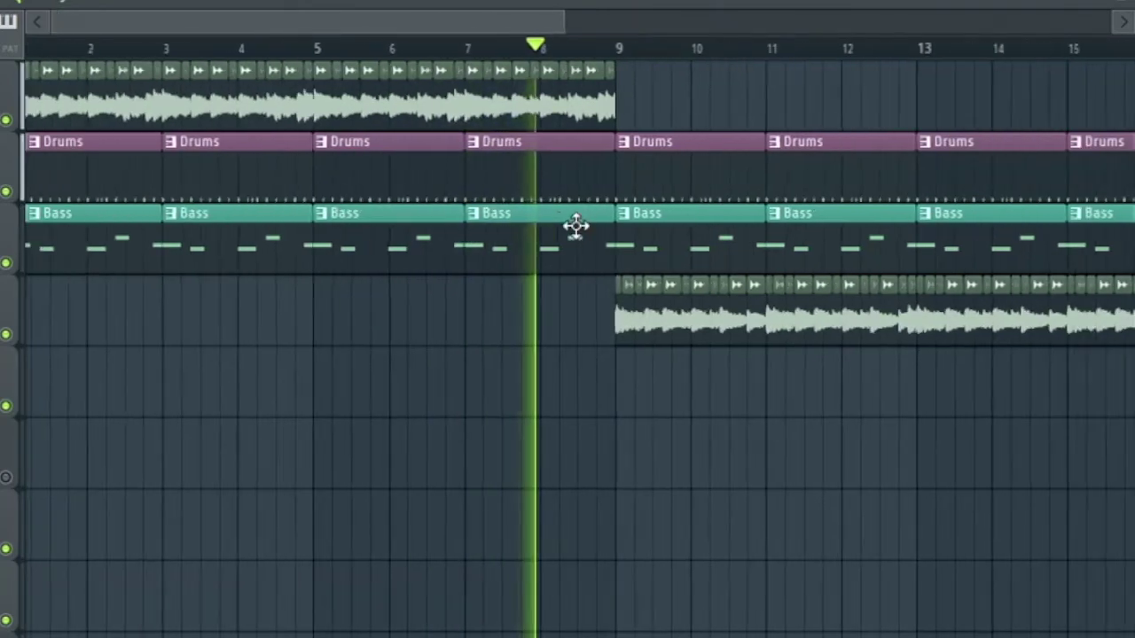
scroll(331, 228, up, 1)
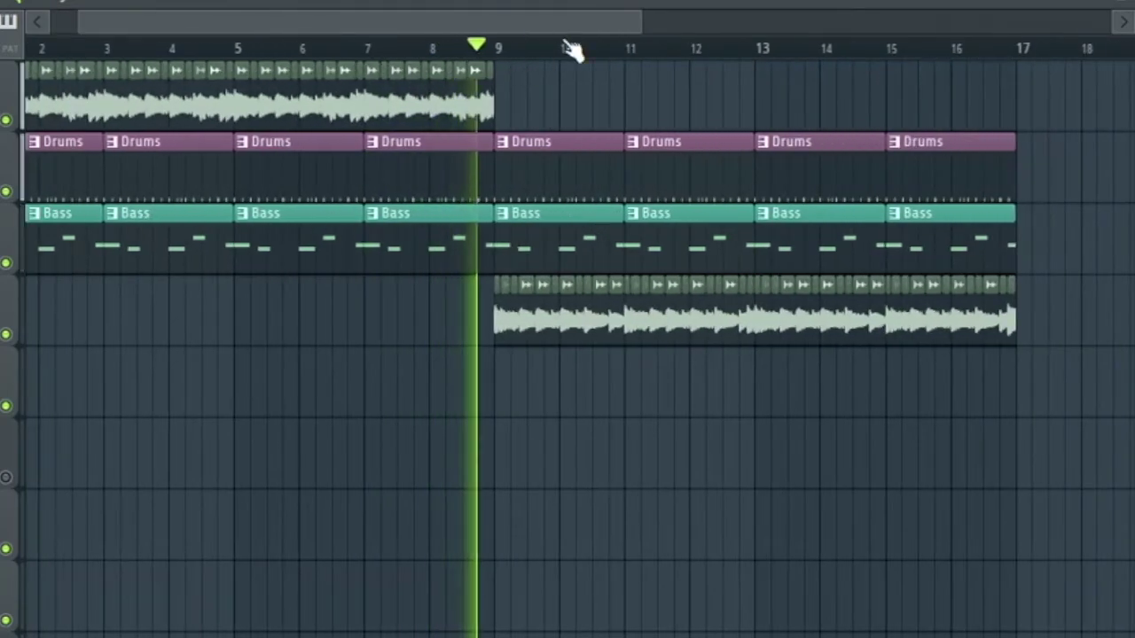
drag(576, 27, 467, 31)
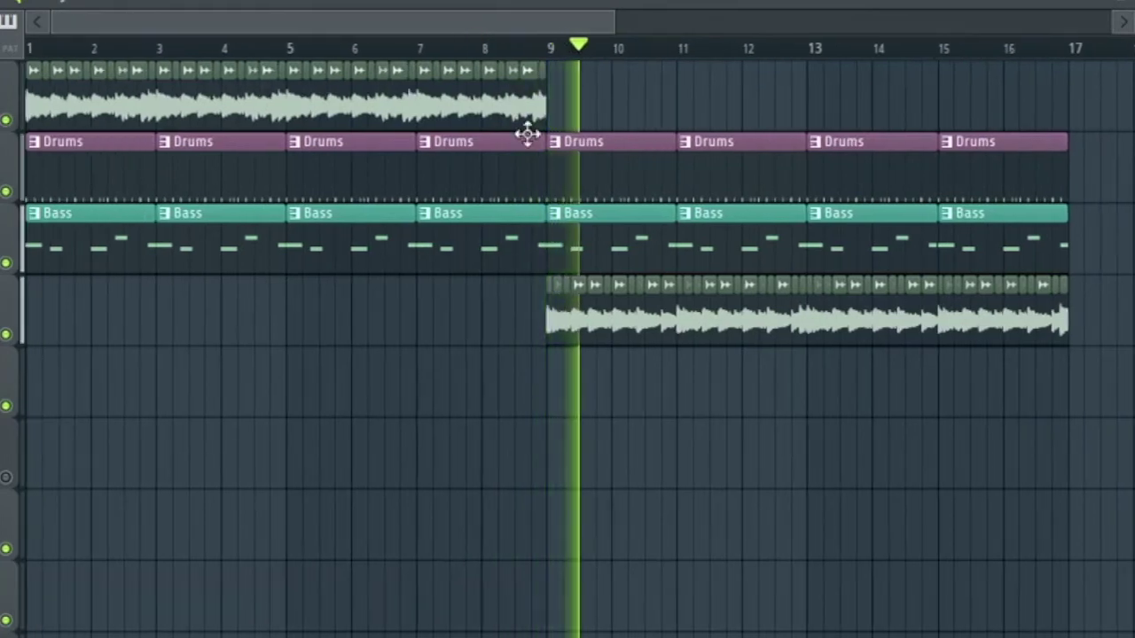